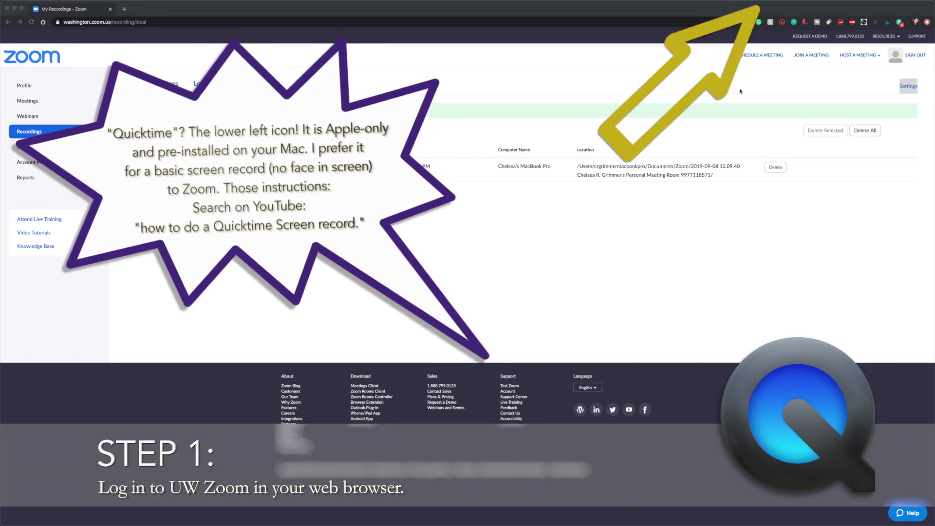
- Host a new meeting using the Screen Share Only option
left_click(860, 54)
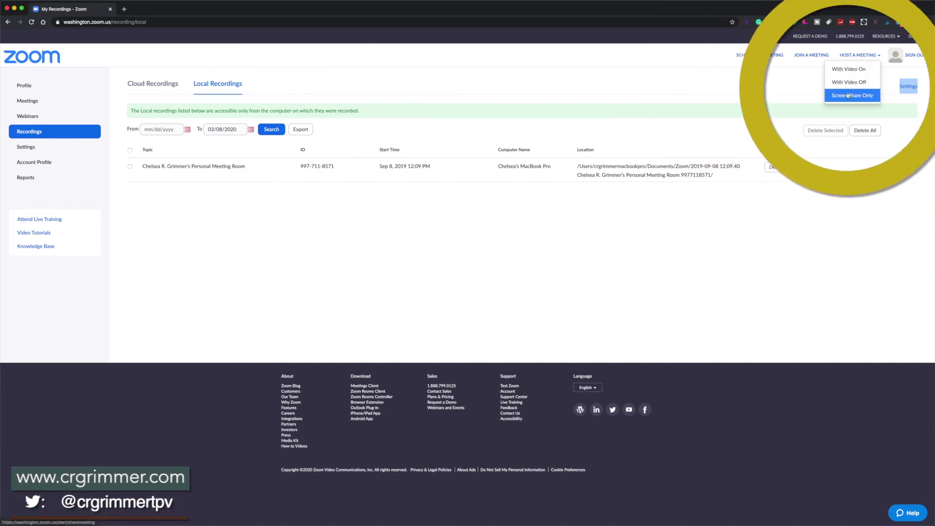
left_click(820, 60)
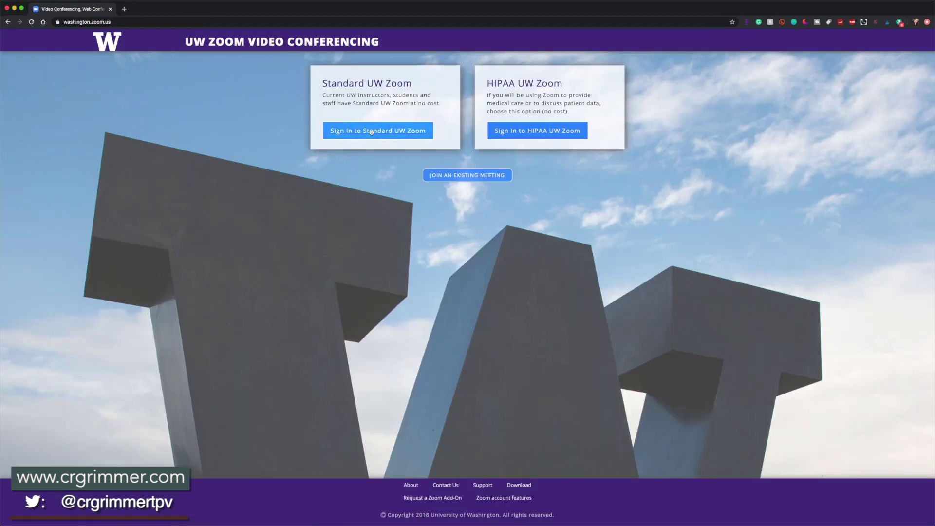
- Sign in to Standard UW Zoom on washington.zoom.us
left_click(105, 21)
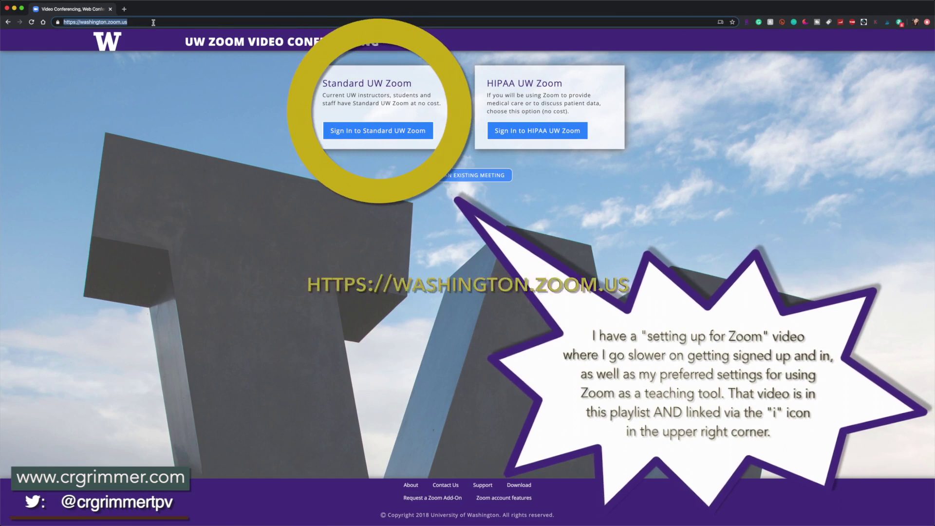
left_click(379, 130)
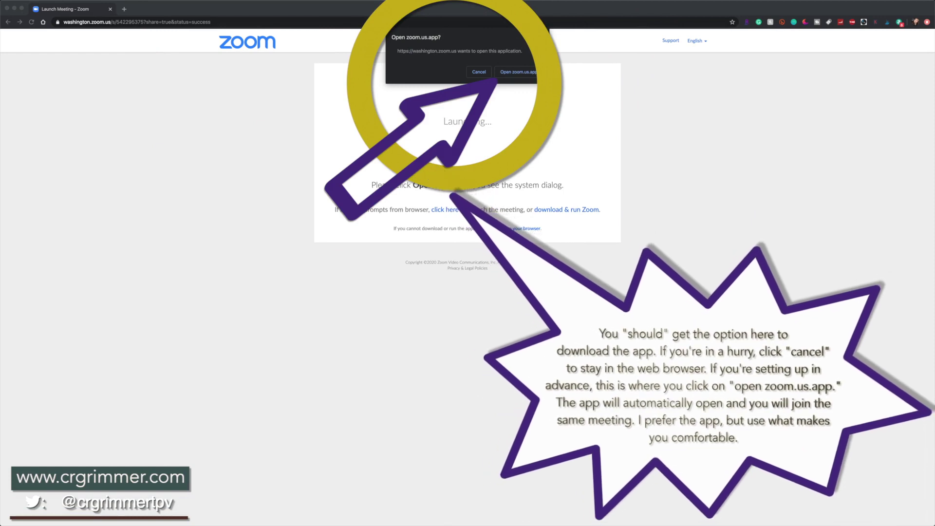
- Let the browser open the meeting in the zoom.us app
left_click(518, 71)
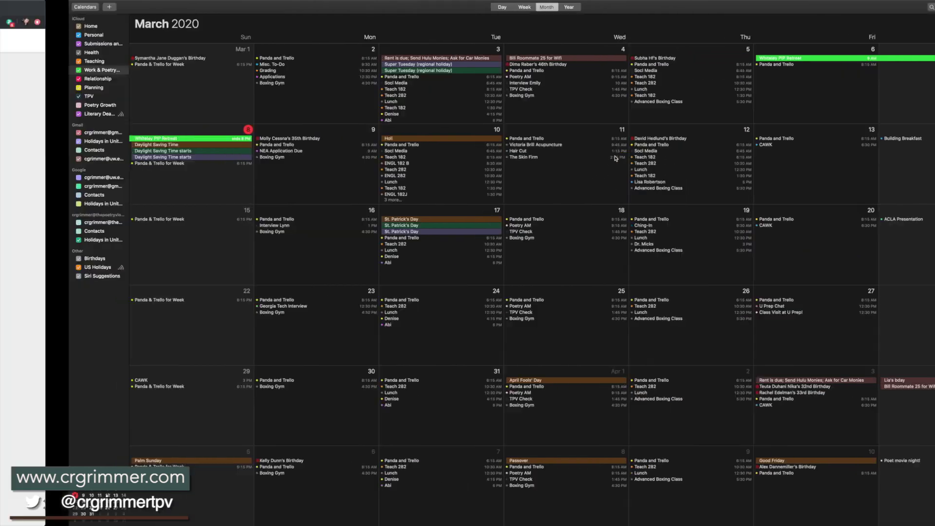
key("ctrl+Up")
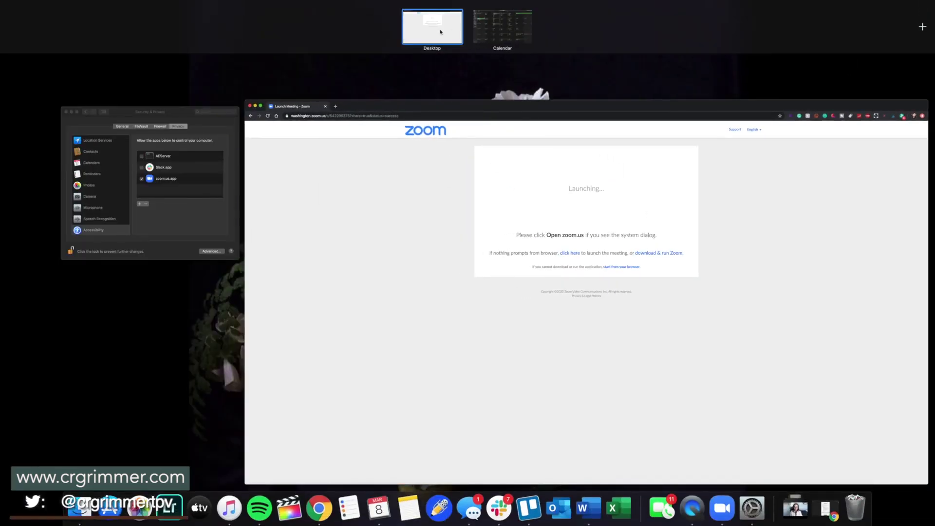
left_click(453, 178)
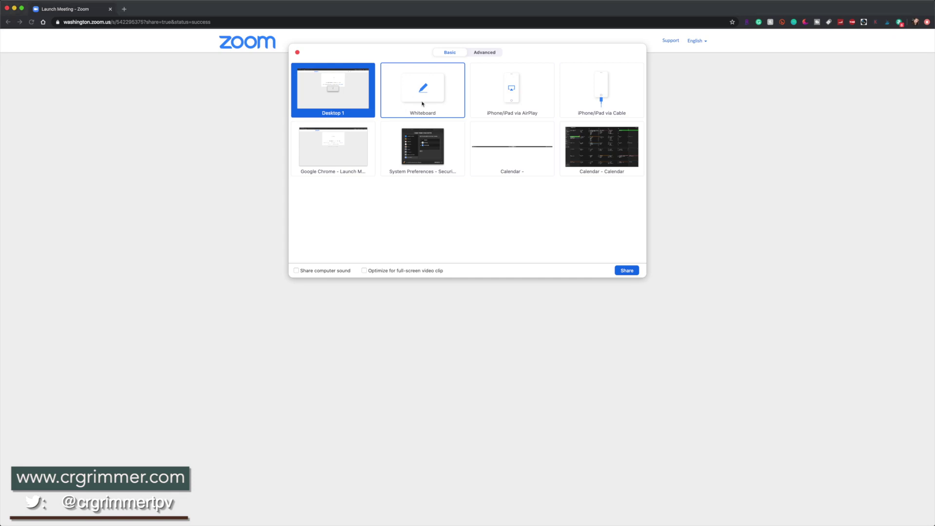
- Pick the Whiteboard tile in the share picker and share it
left_click(437, 108)
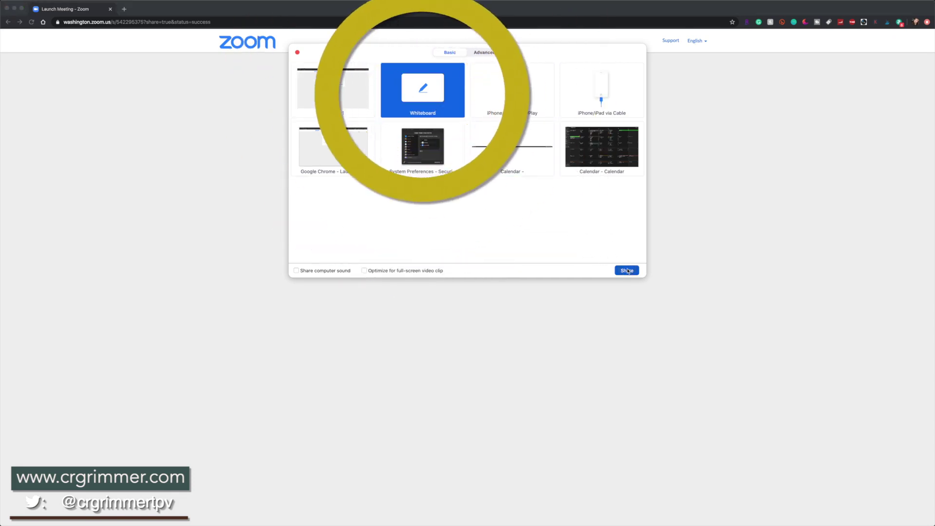
left_click(626, 270)
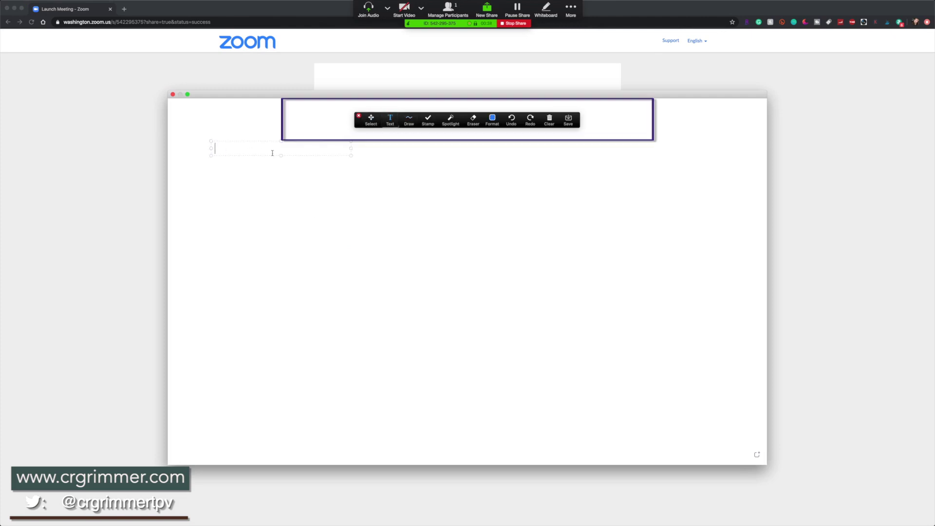
type("jhlkjhljkhlkj")
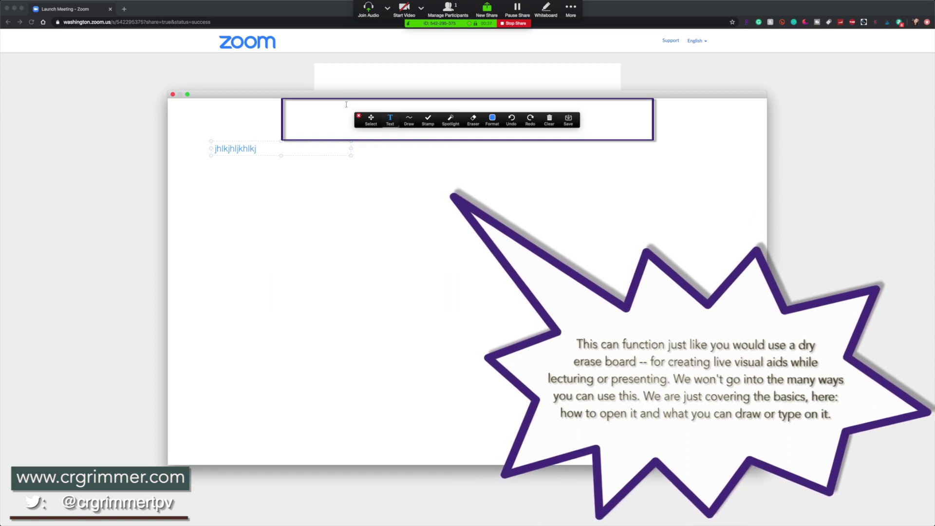
- Look over the whiteboard's Draw and Format palettes, then deselect the text
left_click(408, 118)
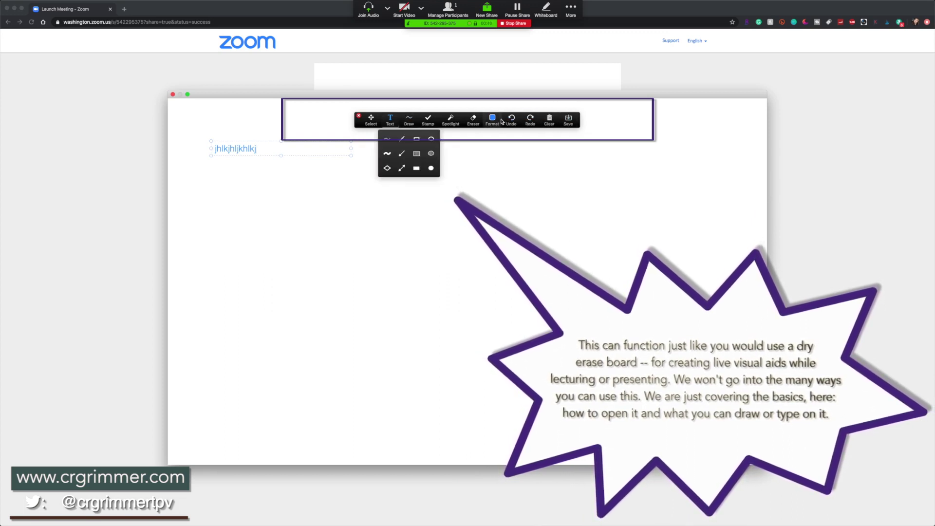
left_click(493, 118)
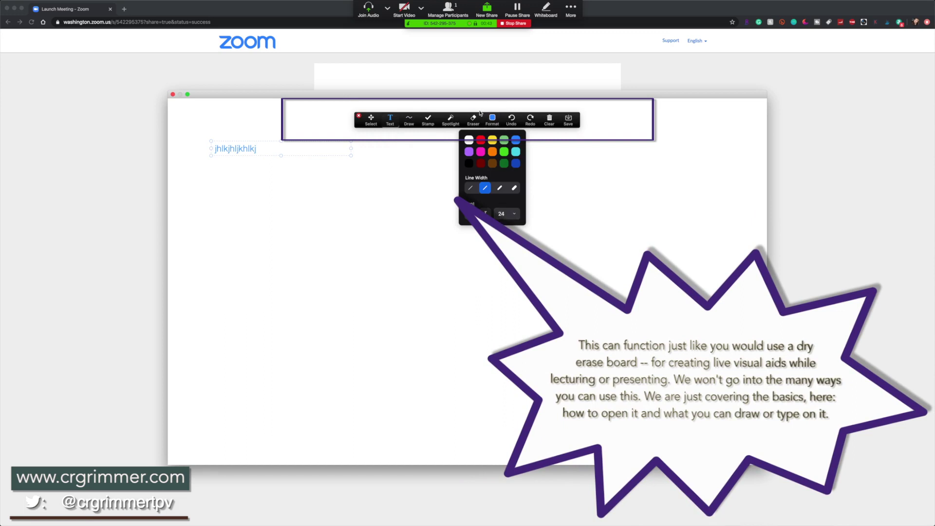
left_click(422, 164)
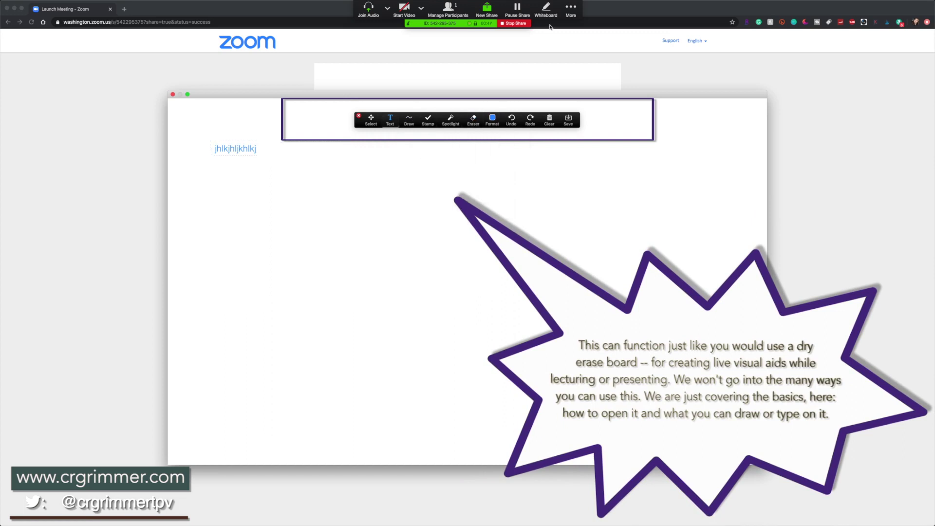
- Hide the whiteboard toolbar and join with computer audio, unmuted
left_click(549, 10)
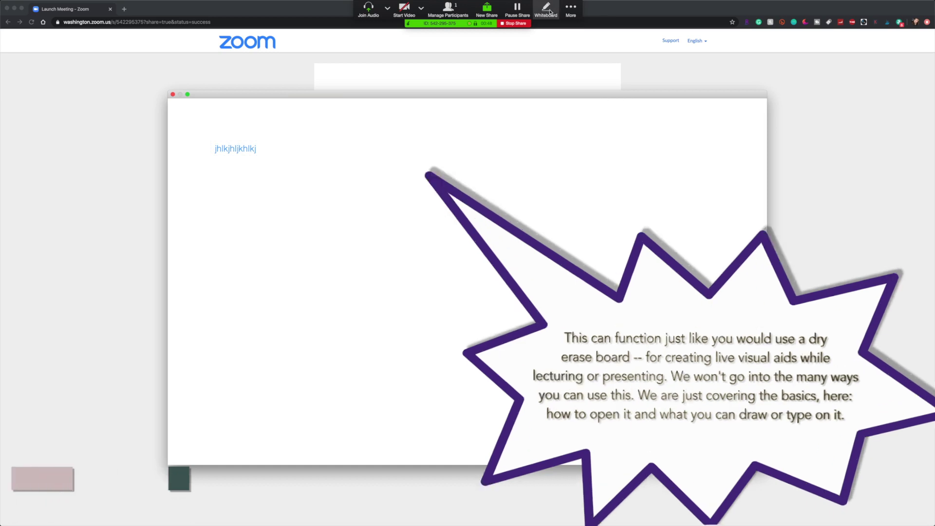
left_click(369, 10)
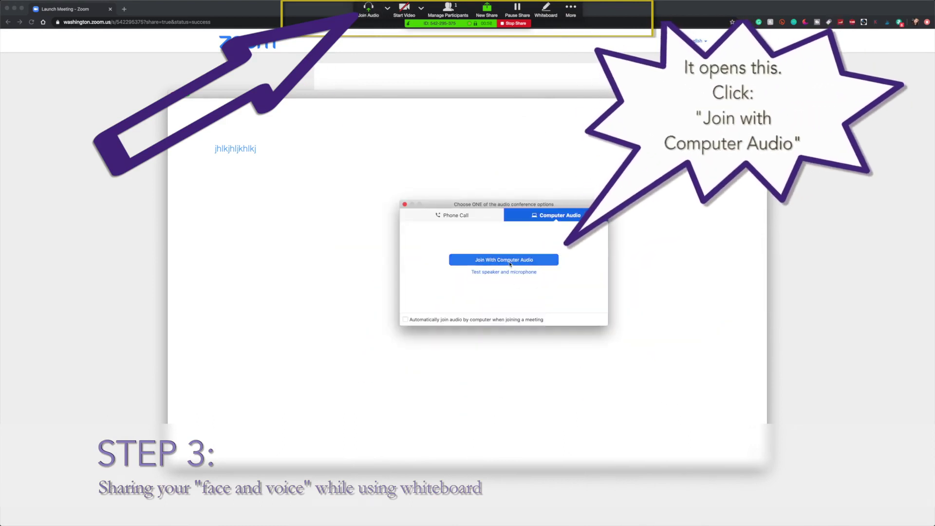
left_click(510, 261)
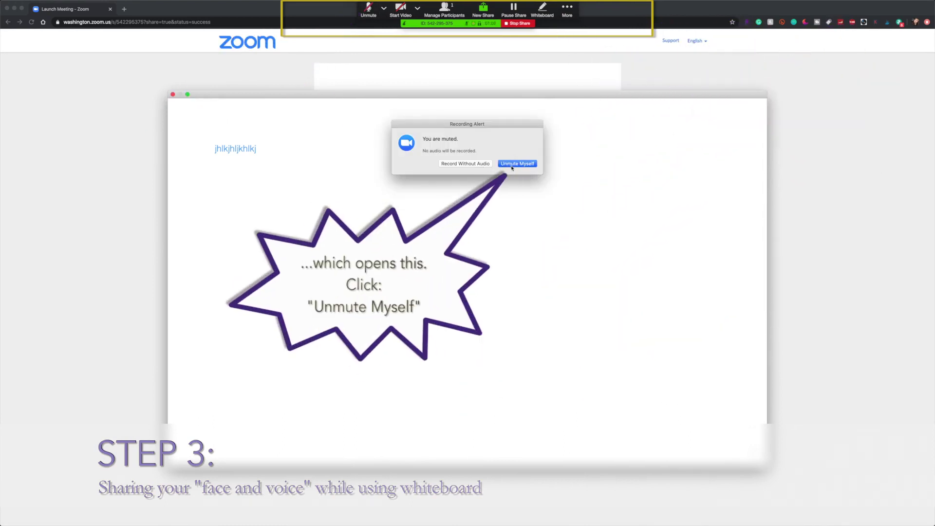
left_click(517, 163)
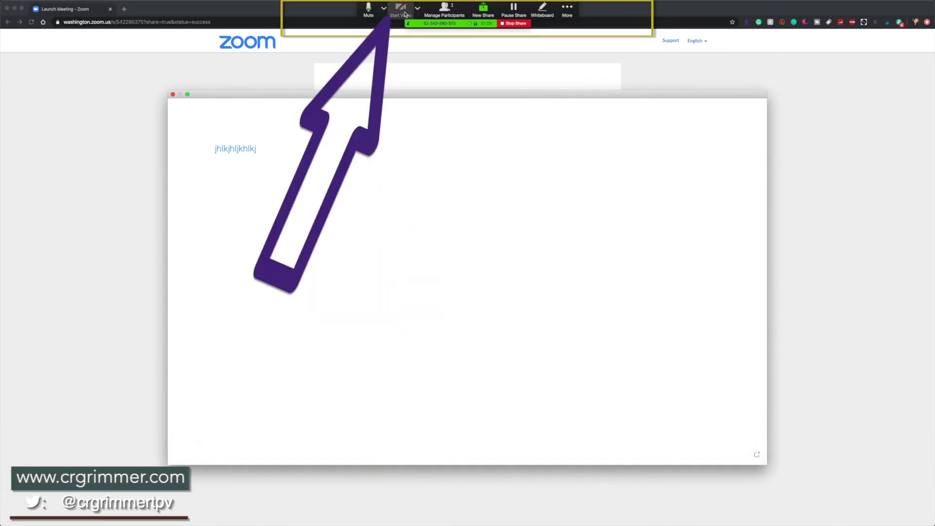
- Start the camera and check which camera is streaming
left_click(402, 10)
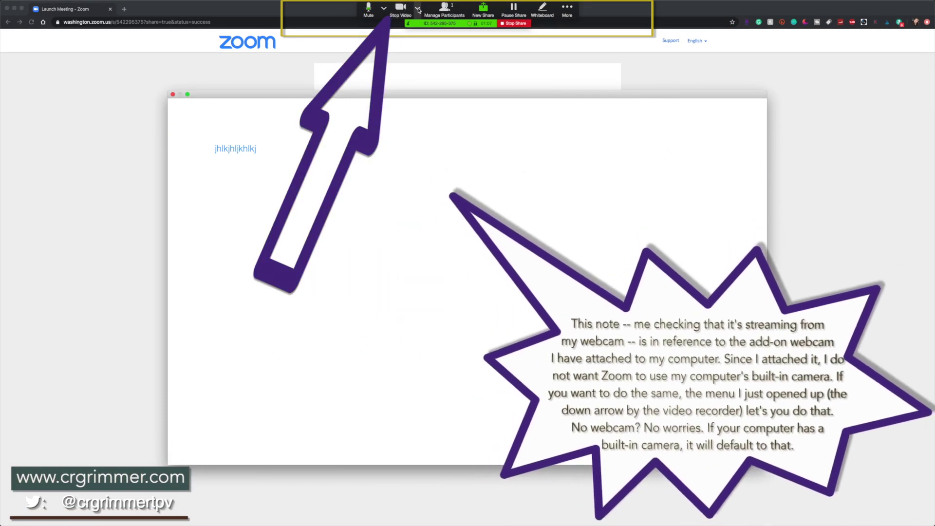
left_click(418, 9)
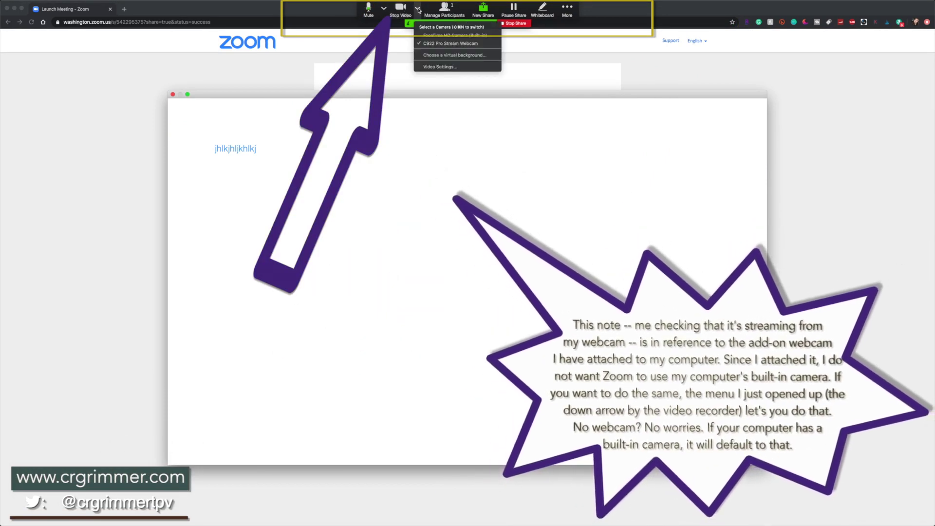
left_click(418, 9)
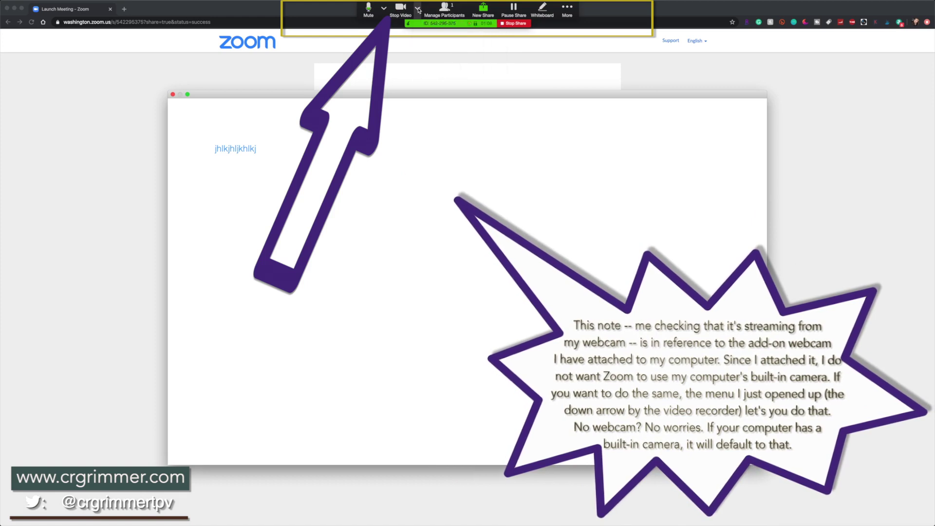
left_click(569, 10)
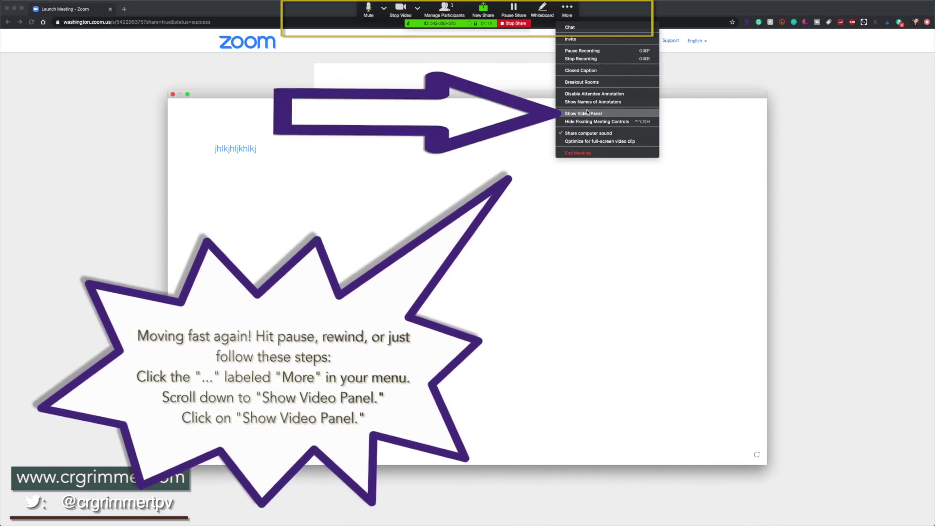
- Turn on Show Video Panel and size it up to large active speaker video
left_click(588, 112)
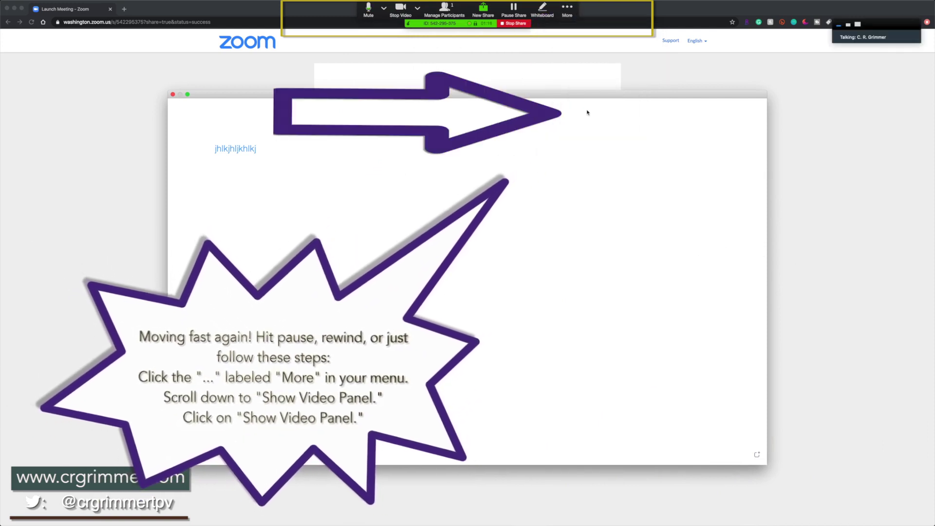
left_click(568, 9)
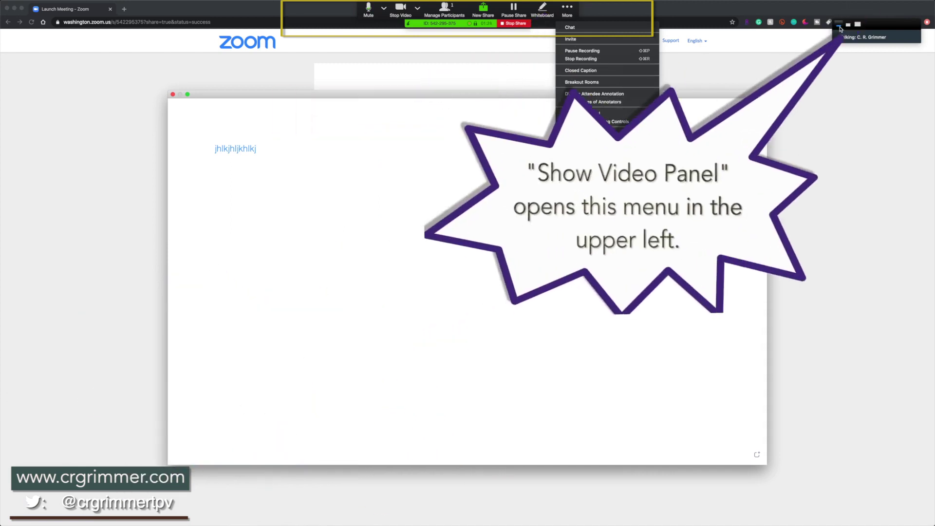
left_click(584, 114)
left_click(848, 25)
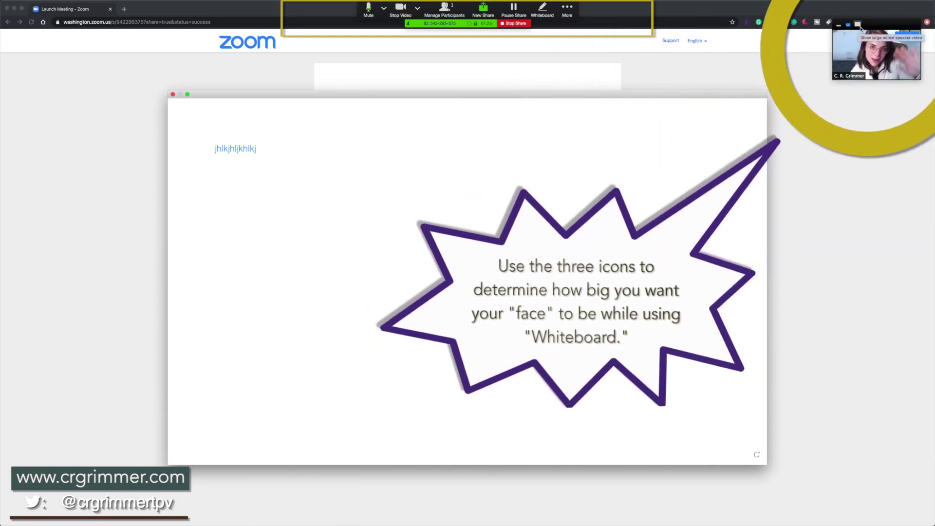
left_click(860, 27)
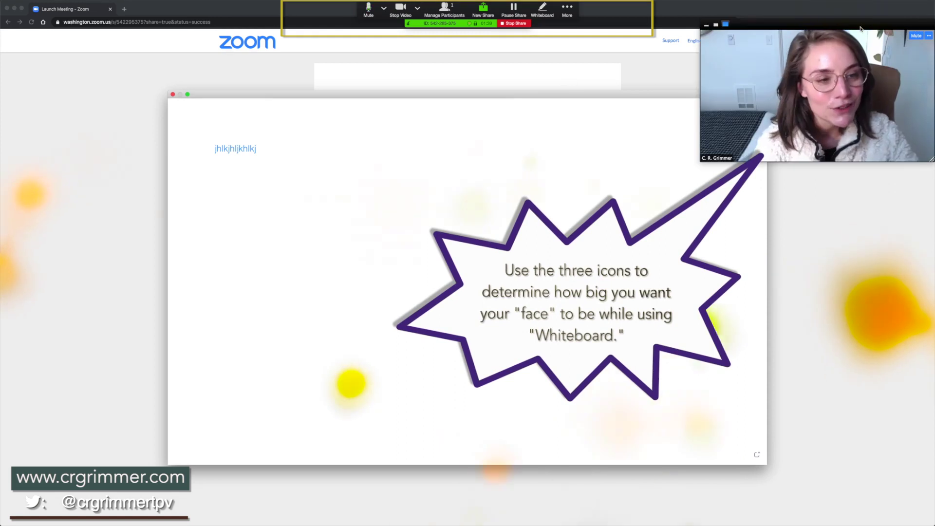